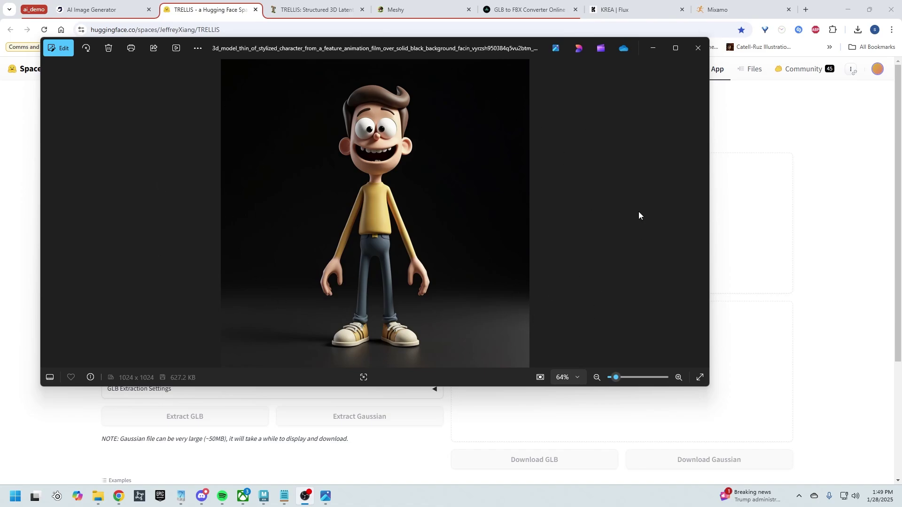
- Enlarge the image viewer, browse the stylized character images to compare their poses and limb shapes, and close the viewer
left_click(610, 240)
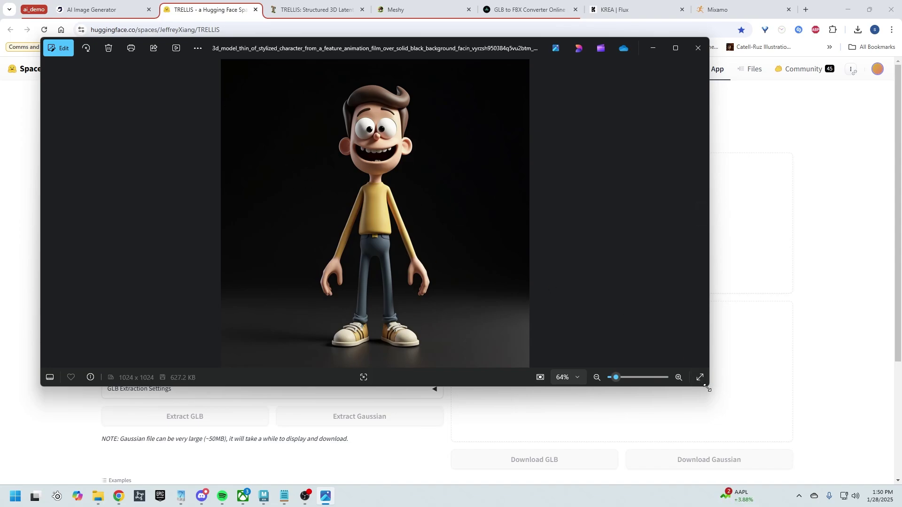
left_click_drag(707, 388, 795, 438)
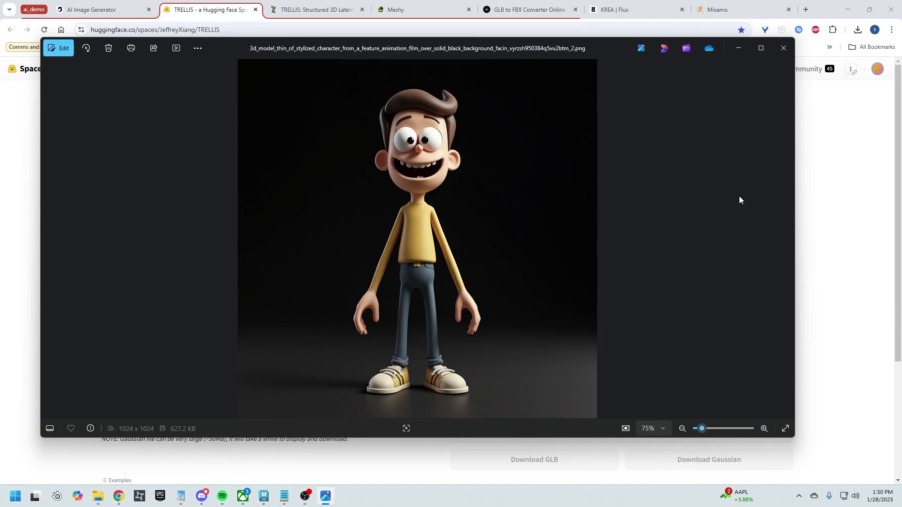
left_click(786, 240)
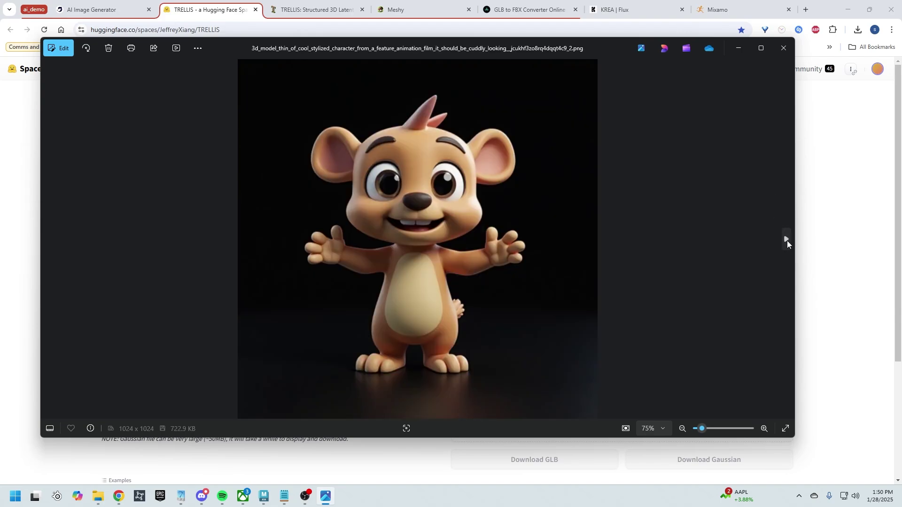
left_click(787, 239)
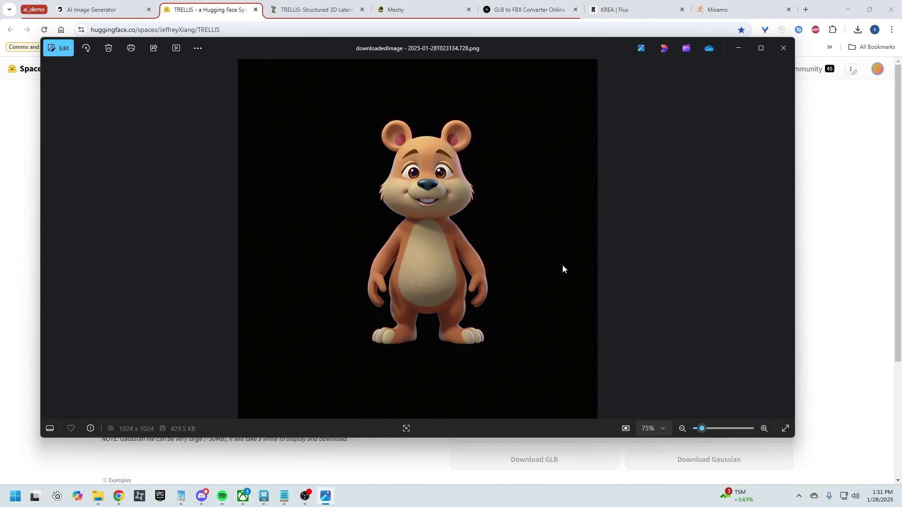
left_click(787, 243)
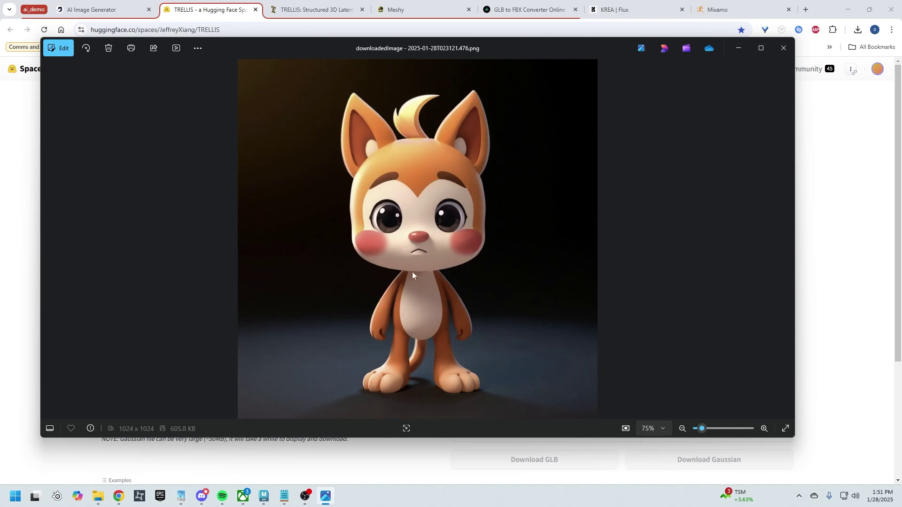
left_click(786, 240)
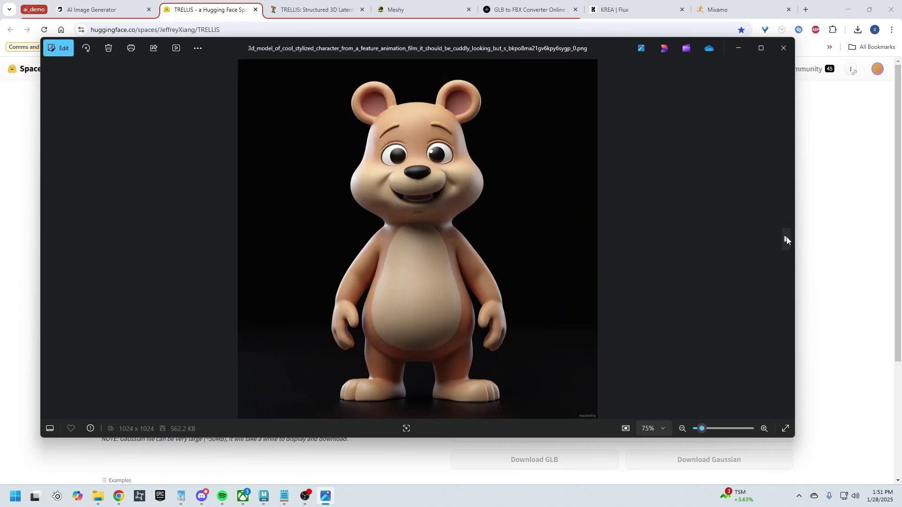
left_click(787, 240)
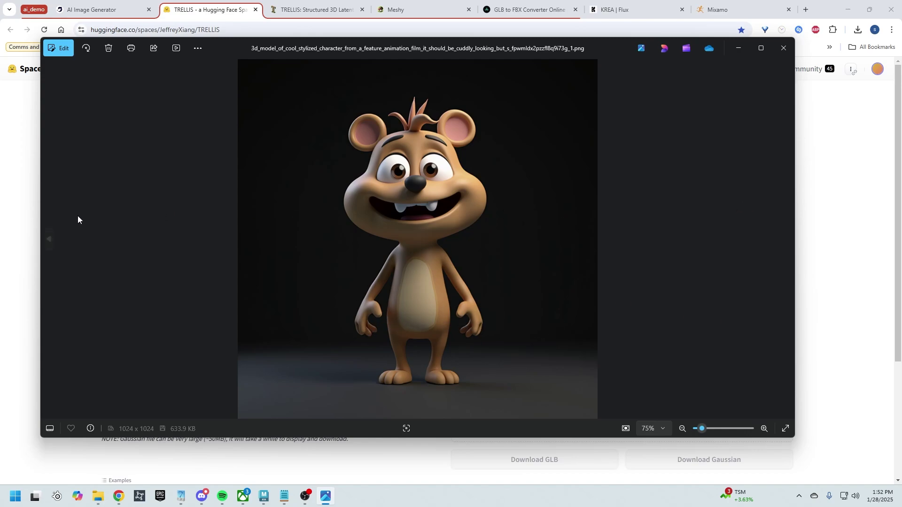
left_click(49, 239)
left_click(49, 240)
left_click(50, 239)
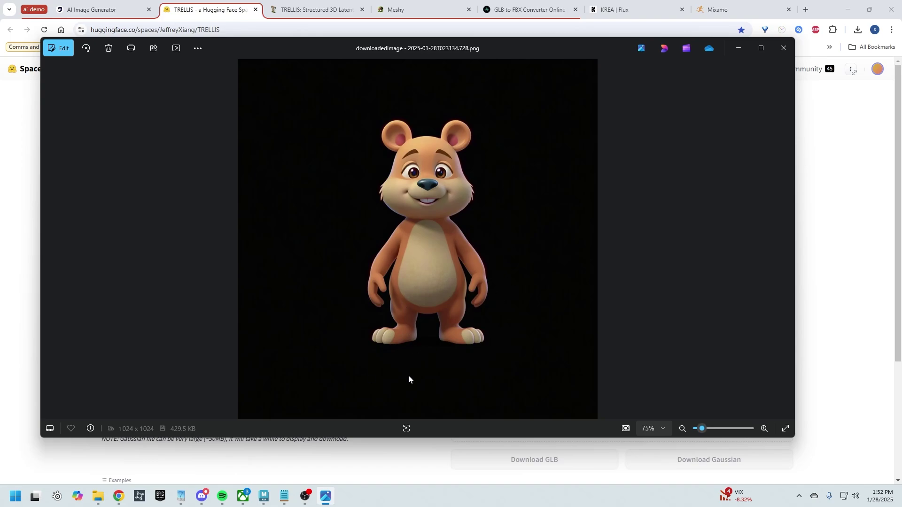
left_click(783, 47)
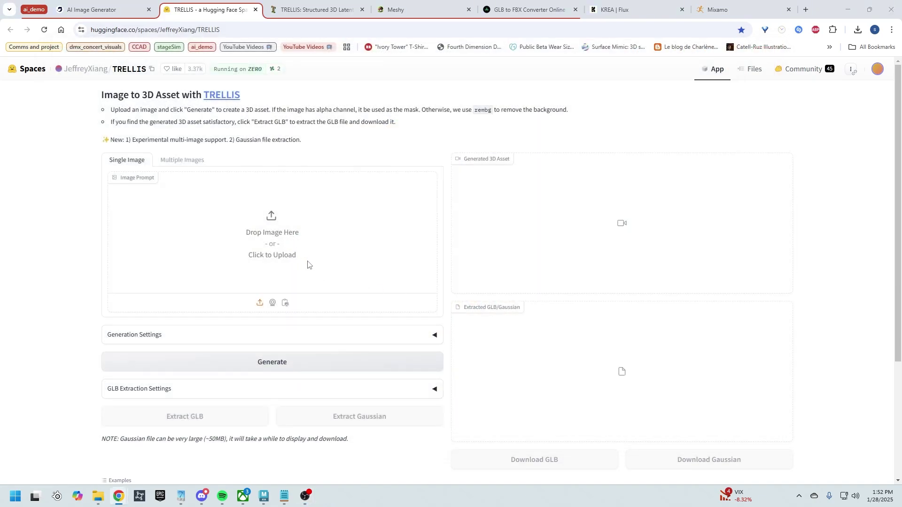
- Upload the thin stylized character image with the yellow shirt from the Downloads folder as the single image prompt
left_click(309, 264)
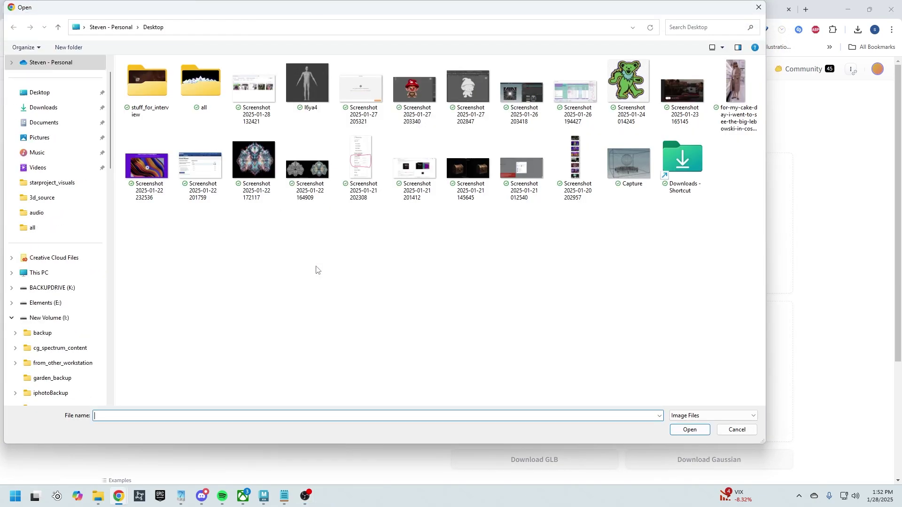
left_click(64, 106)
left_click(146, 93)
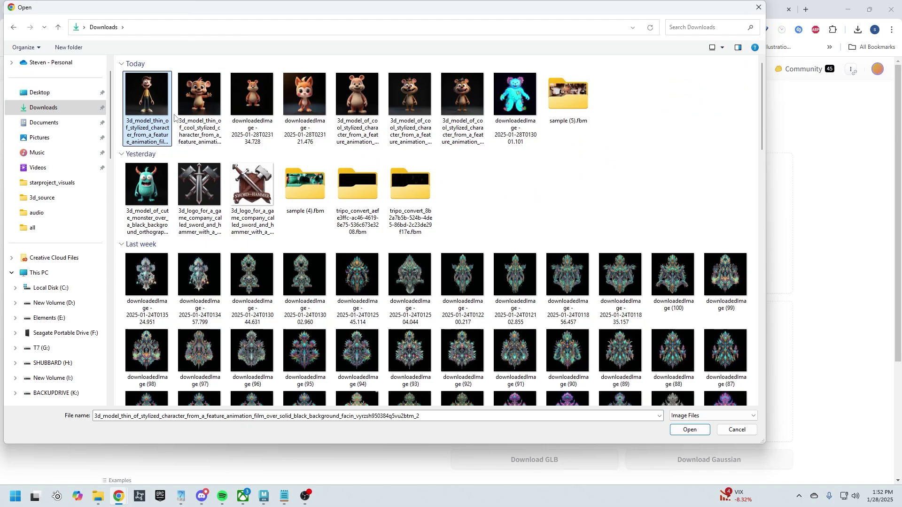
left_click(690, 430)
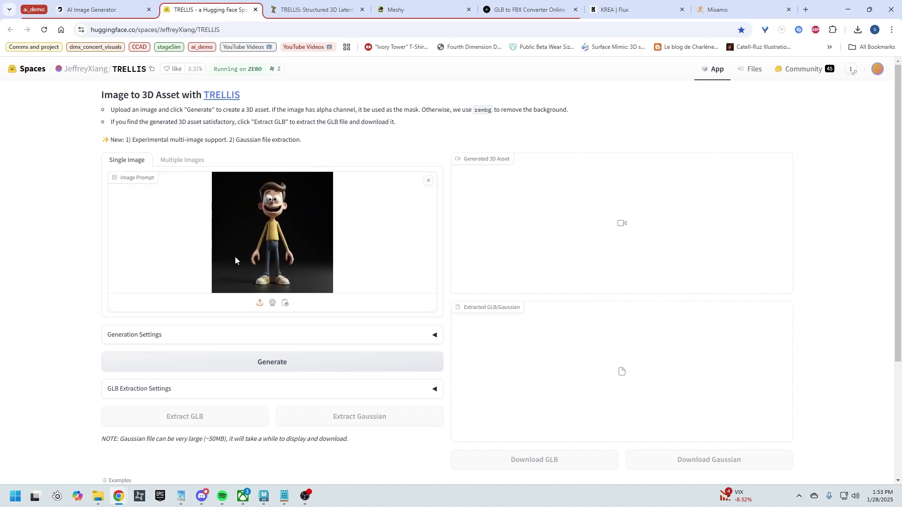
- Set the multi-image algorithm to multidiffusion in the generation settings and generate the 3D asset
scroll(505, 222, "down", 1)
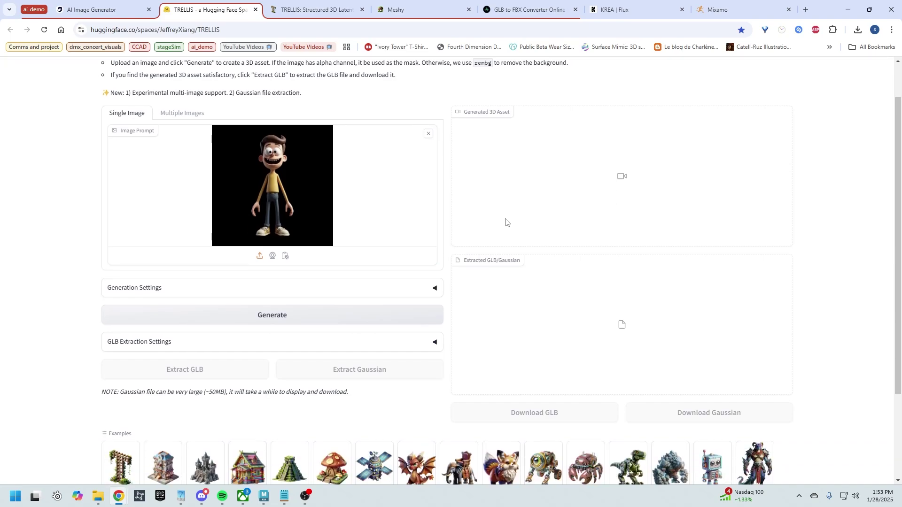
left_click(424, 295)
scroll(422, 293, "down", 2)
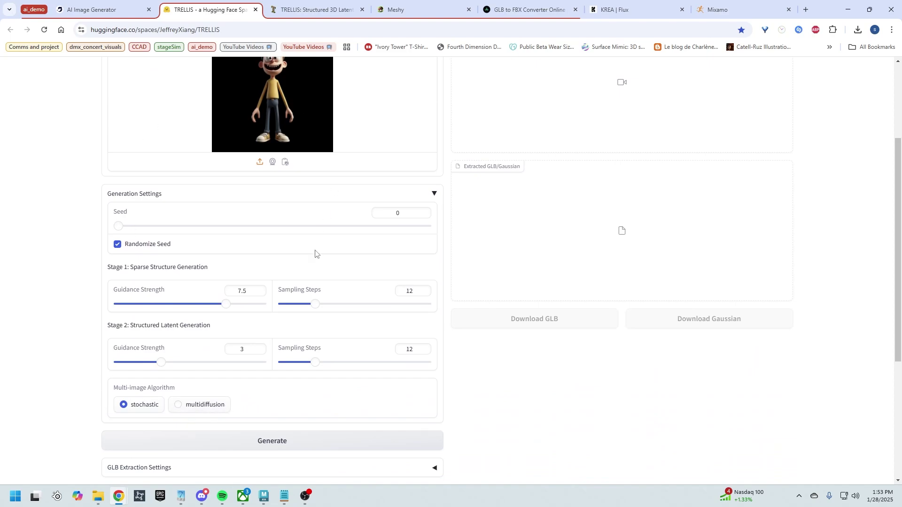
left_click(213, 407)
left_click(331, 441)
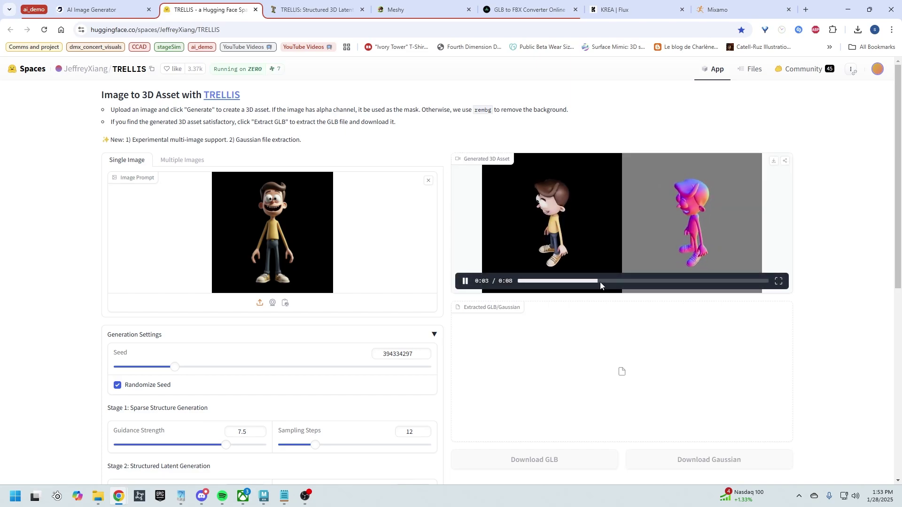
- Pause the preview of the generated 3D asset and extract the model as GLB
left_click(464, 284)
scroll(792, 347, "down", 3)
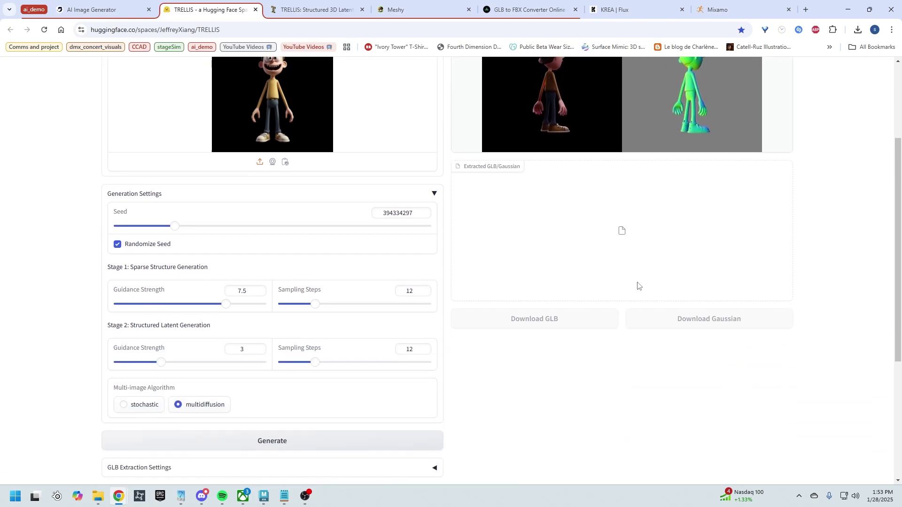
scroll(305, 371, "down", 2)
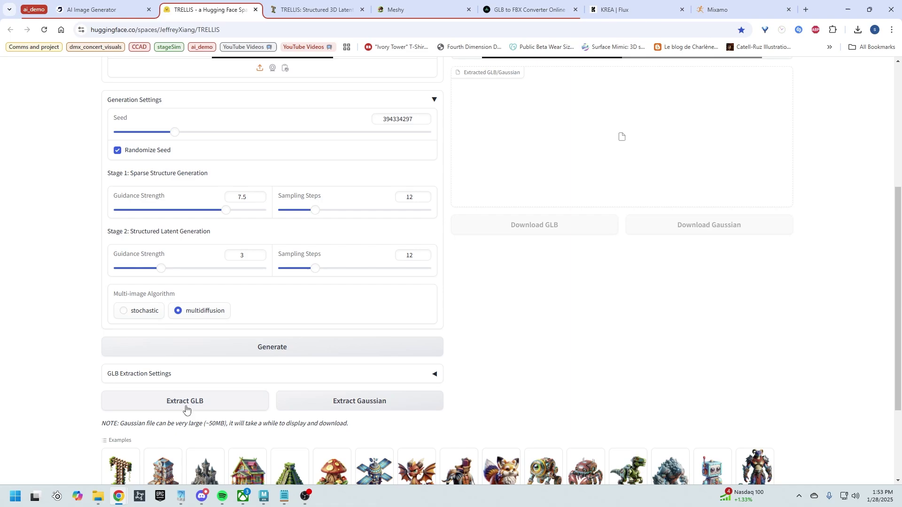
left_click(185, 403)
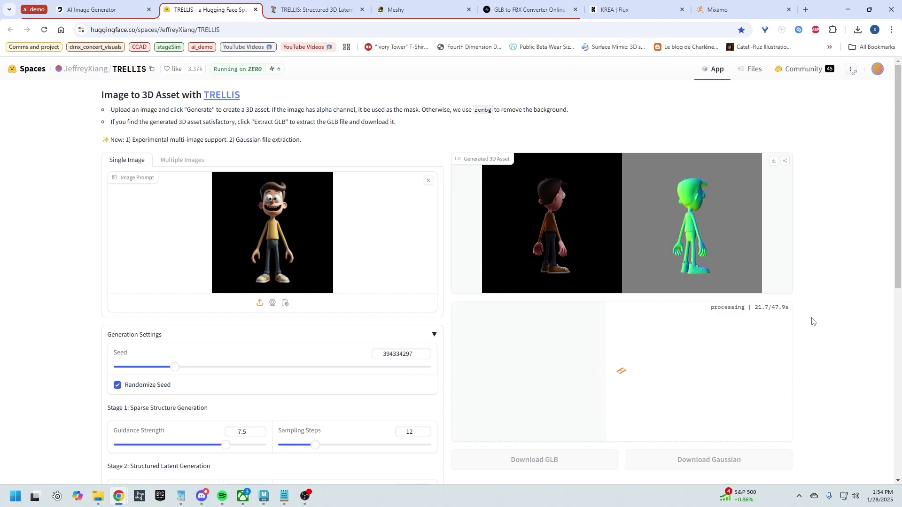
- Check the extracted character model in its viewer and download the GLB file
scroll(812, 321, "down", 1)
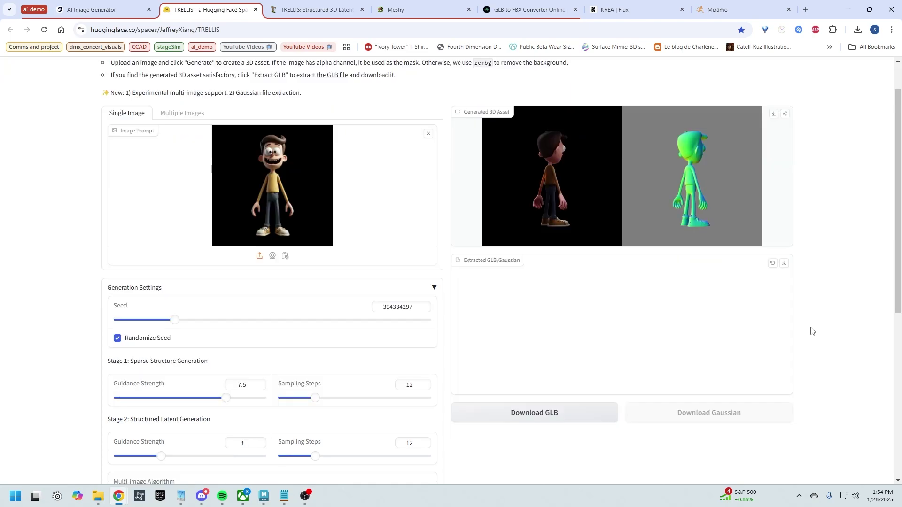
mouse_move(654, 317)
left_mouse_down()
mouse_move(578, 317)
mouse_move(693, 330)
mouse_move(656, 330)
left_mouse_up()
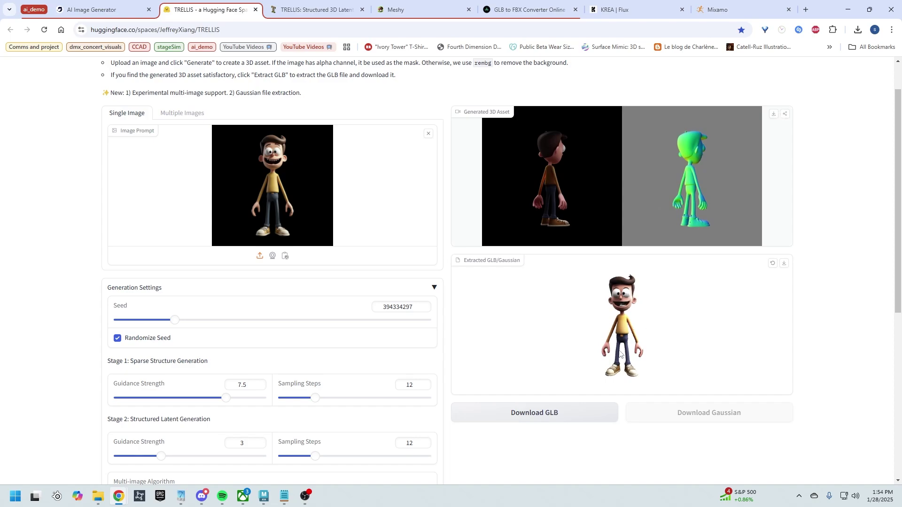
left_click(558, 422)
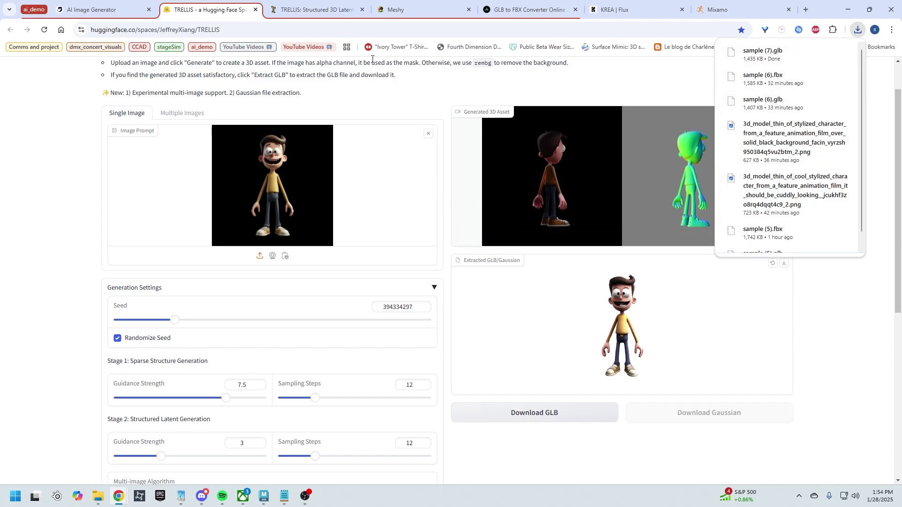
- Switch to the Convert3D GLB to FBX converter, inspect the already loaded character, and save it as sample (6).fbx
left_click(514, 10)
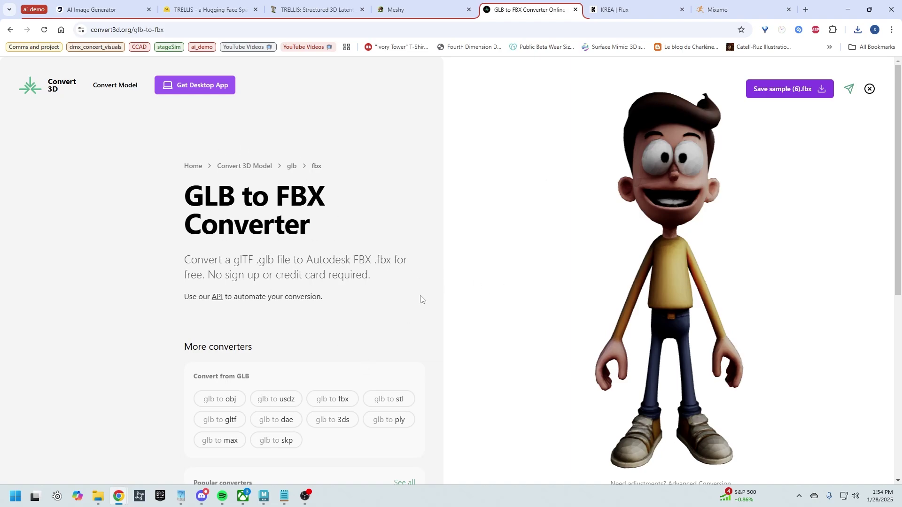
left_click_drag(581, 262, 678, 295)
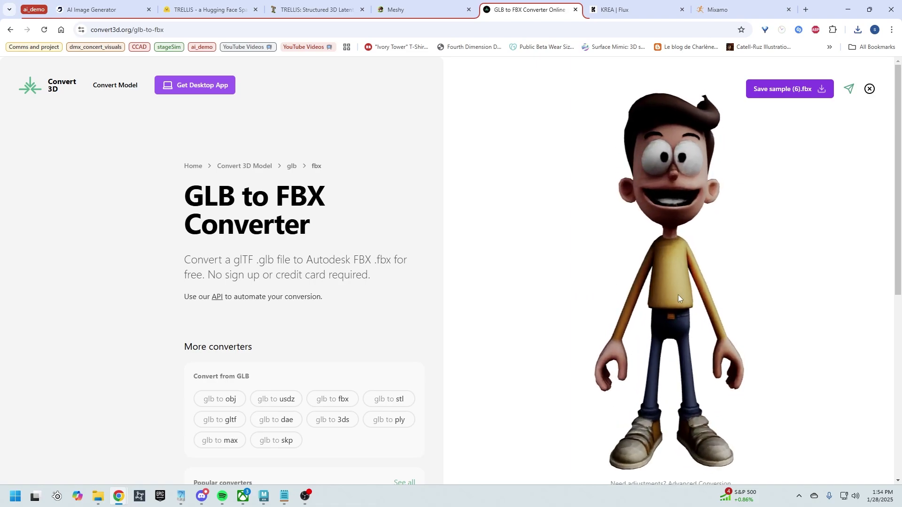
mouse_move(756, 357)
left_mouse_down()
mouse_move(765, 332)
mouse_move(760, 367)
left_mouse_up()
scroll(465, 383, "down", 3)
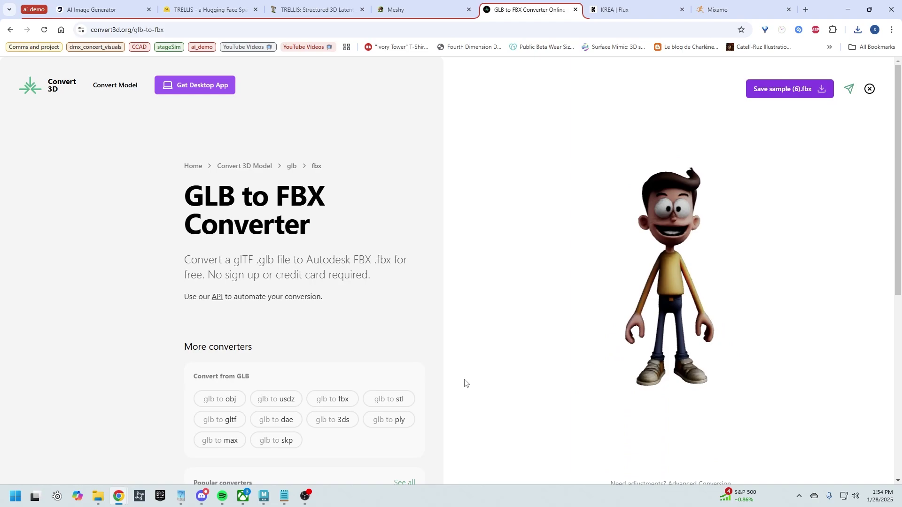
scroll(464, 383, "up", 3)
scroll(316, 247, "down", 4)
scroll(257, 157, "up", 3)
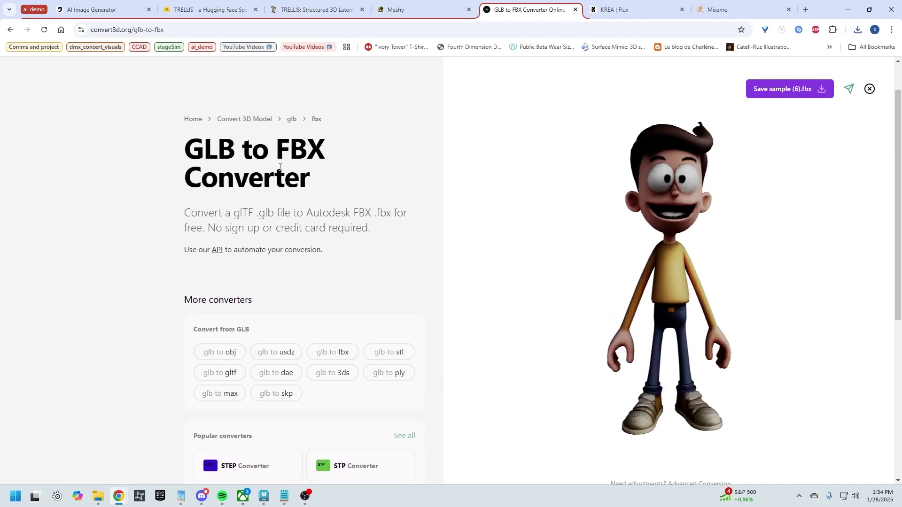
scroll(307, 269, "down", 4)
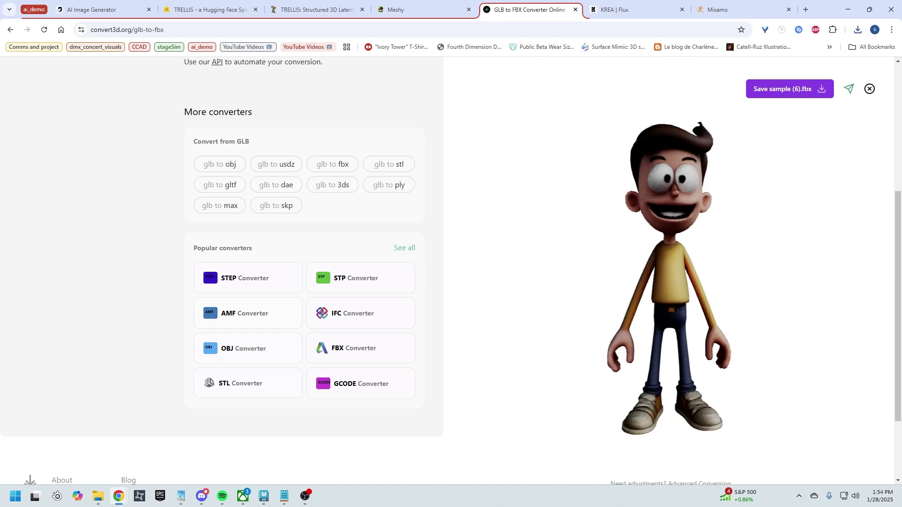
left_click_drag(897, 300, 897, 220)
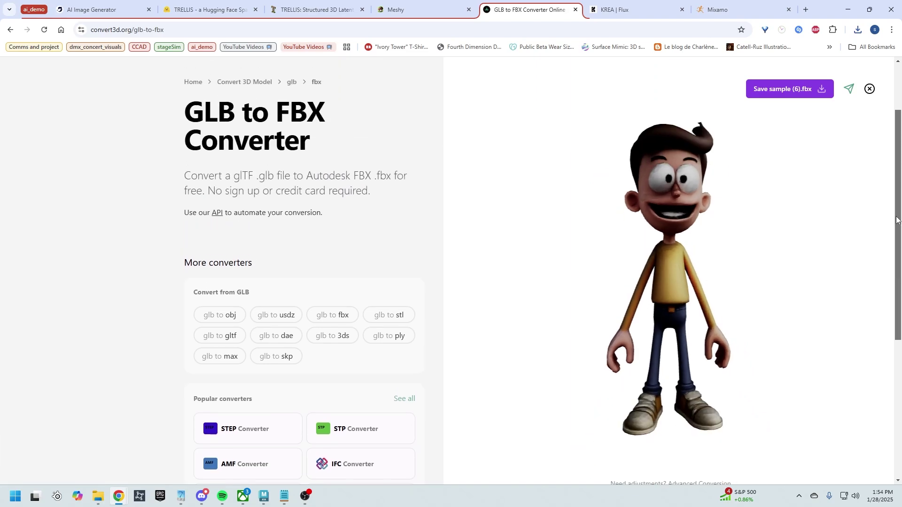
left_click(766, 90)
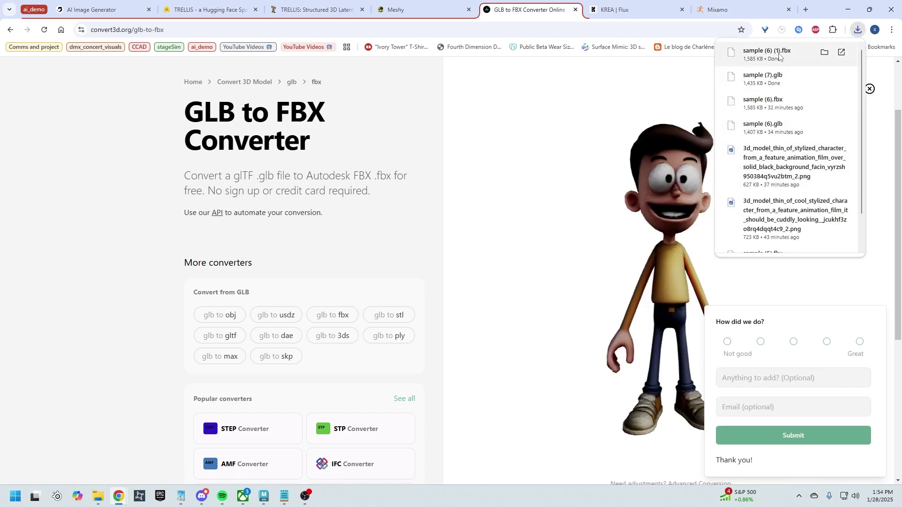
- Switch to Mixamo, upload sample (6) (1).fbx from Downloads as a character, and accept its front-facing orientation in the Auto-Rigger
left_click(720, 7)
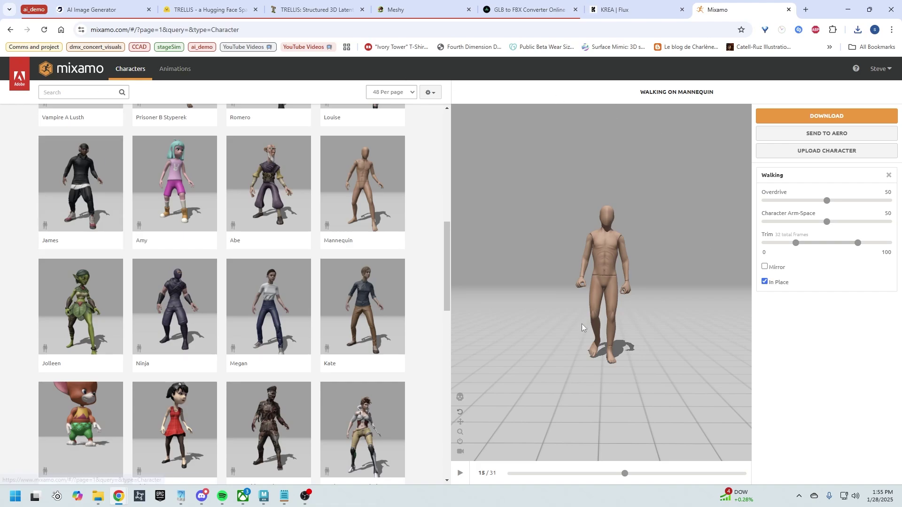
left_click(830, 158)
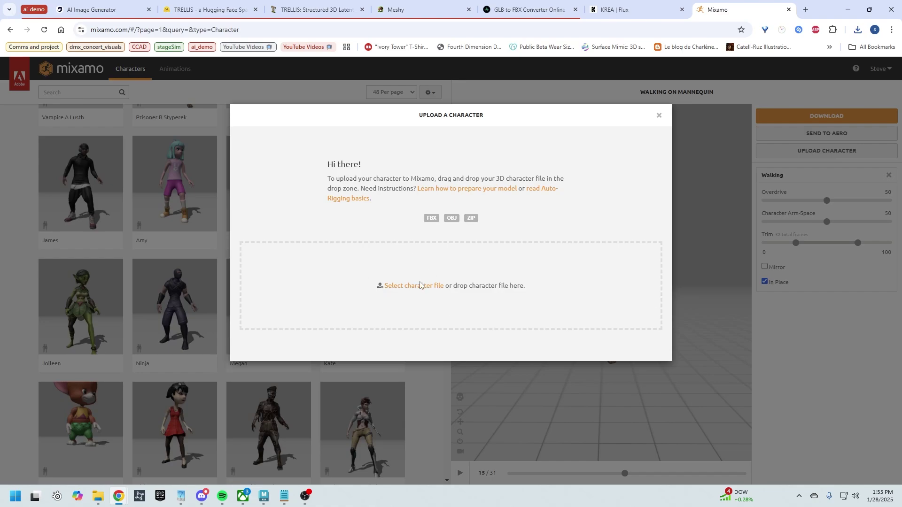
left_click(659, 115)
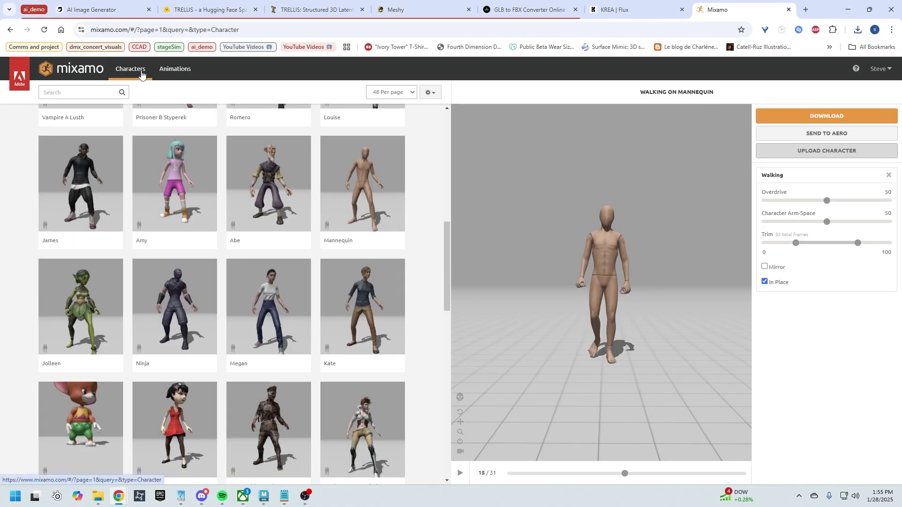
left_click(820, 154)
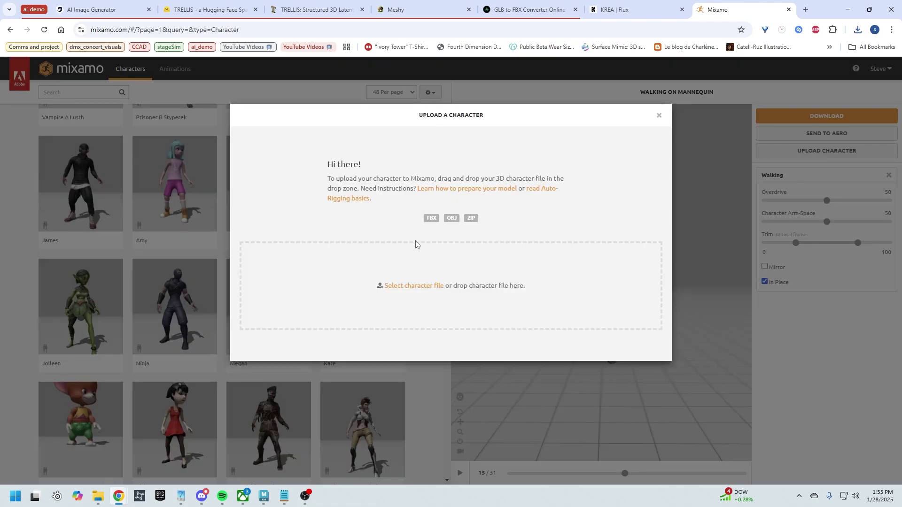
left_click(394, 287)
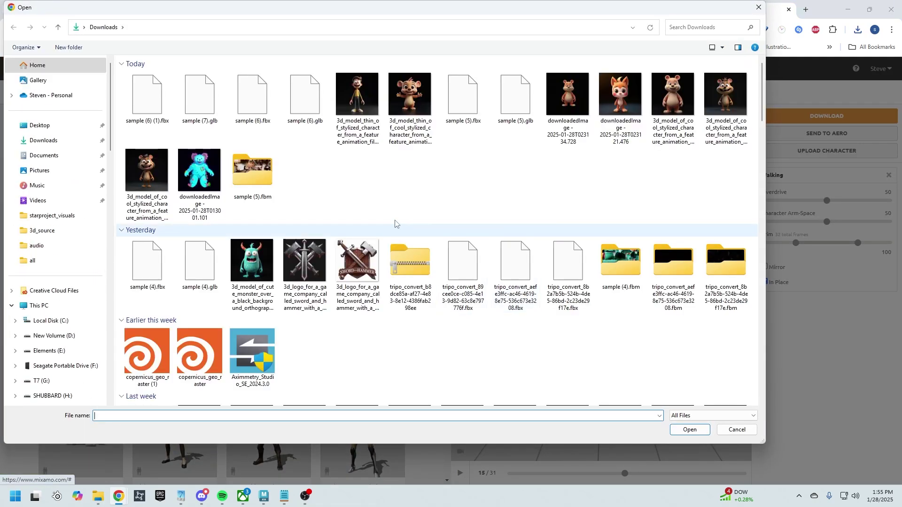
left_click(157, 121)
left_click(675, 429)
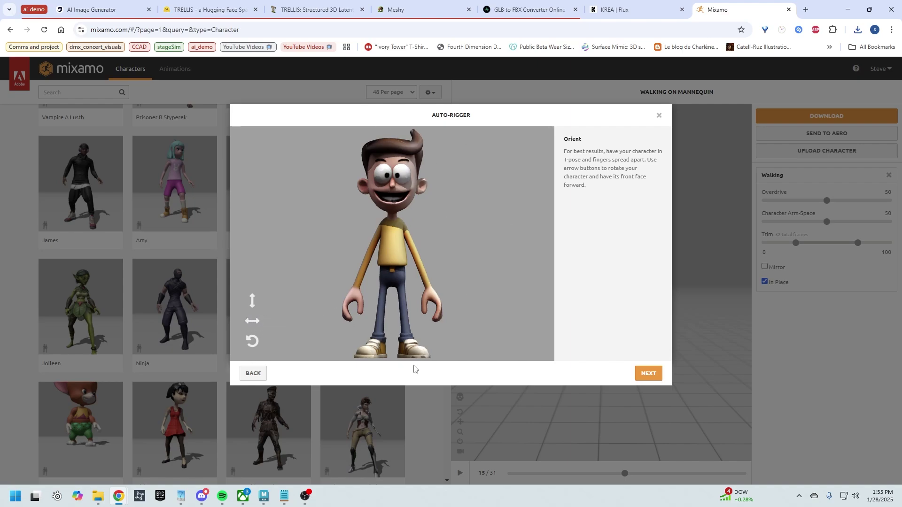
left_click(648, 373)
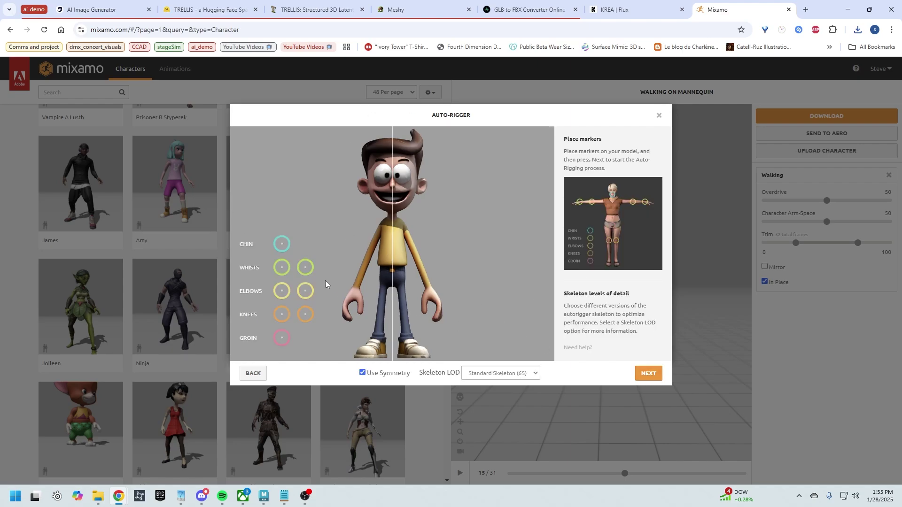
- Place the chin, wrist, elbow, knee and groin markers on the matching body parts of the character, using symmetry
left_click_drag(282, 249, 392, 211)
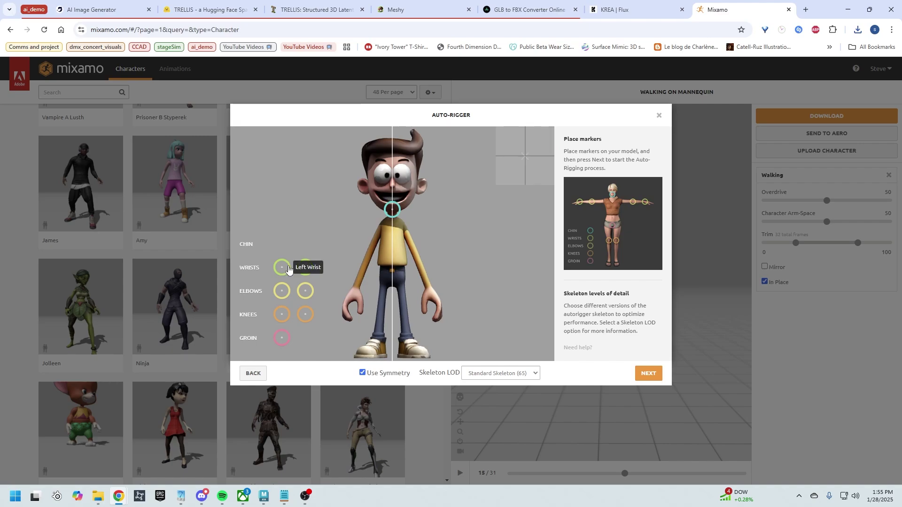
mouse_move(288, 268)
left_mouse_down()
mouse_move(348, 280)
mouse_move(355, 292)
left_mouse_up()
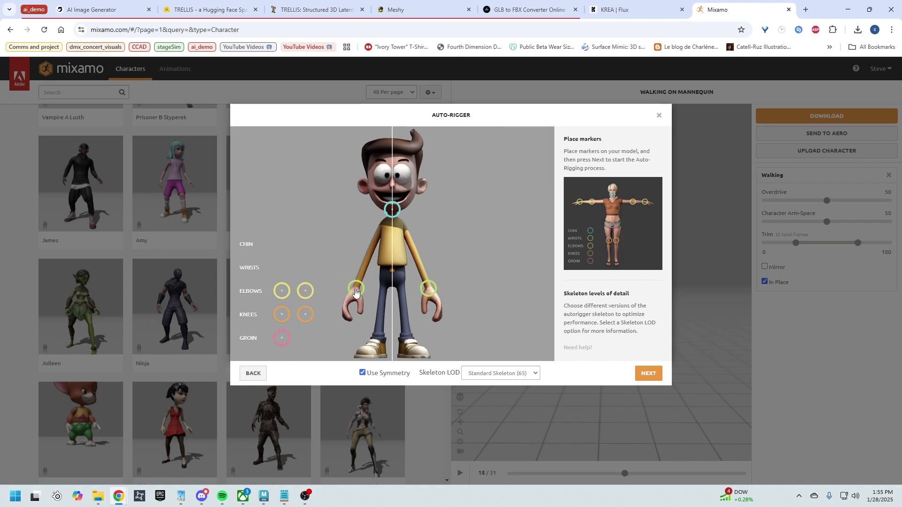
left_click_drag(282, 290, 365, 266)
left_click_drag(305, 315, 380, 314)
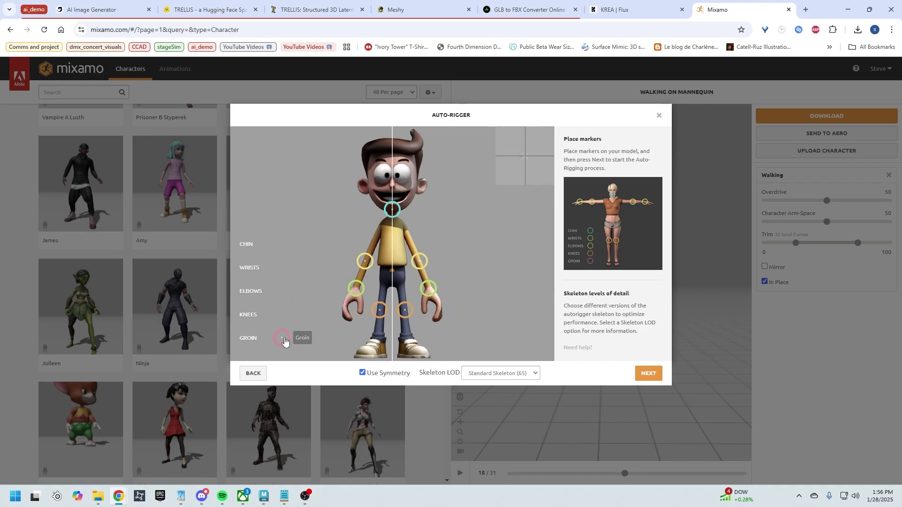
left_click_drag(282, 338, 394, 279)
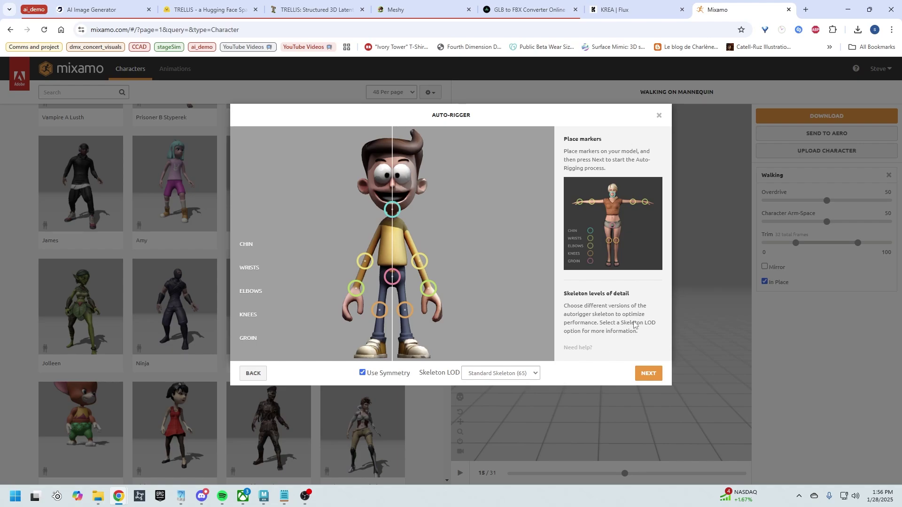
- Run the auto-rig with the Standard Skeleton (65) and accept the rigged character as the active model
left_click(653, 377)
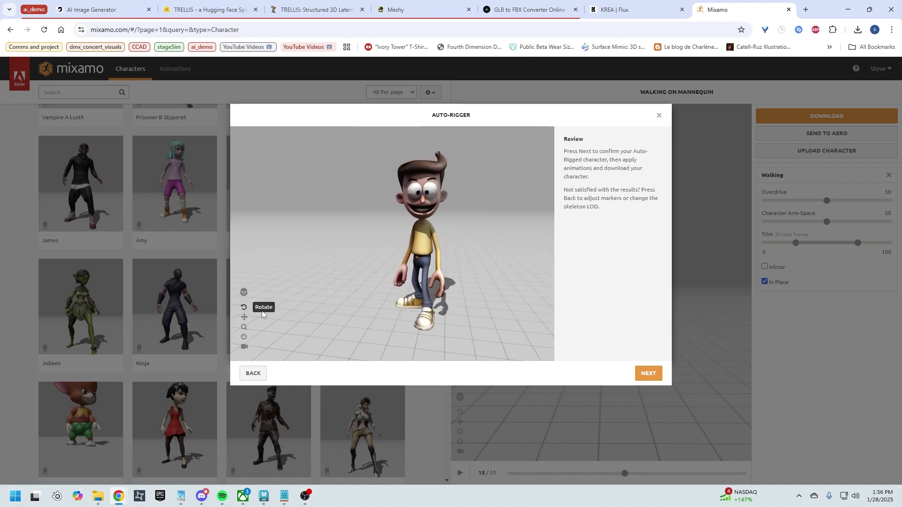
left_click(646, 375)
left_click(653, 378)
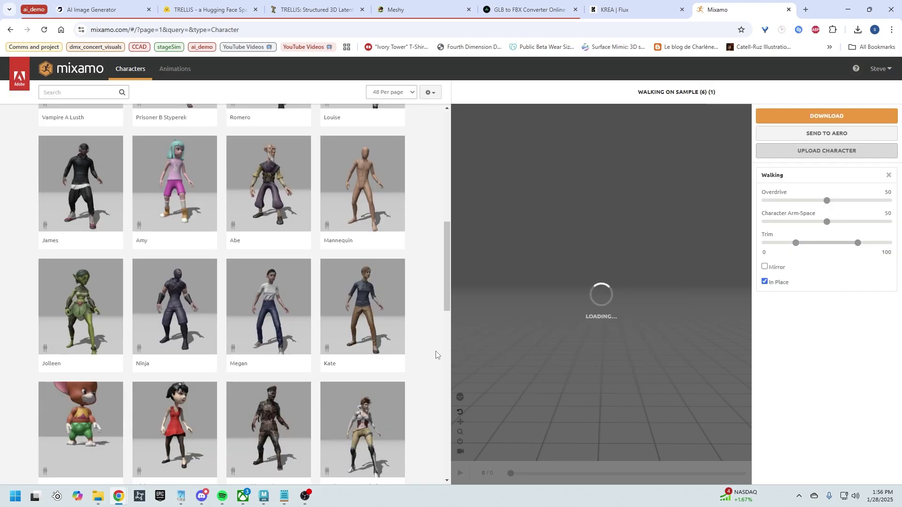
left_click_drag(579, 328, 484, 405)
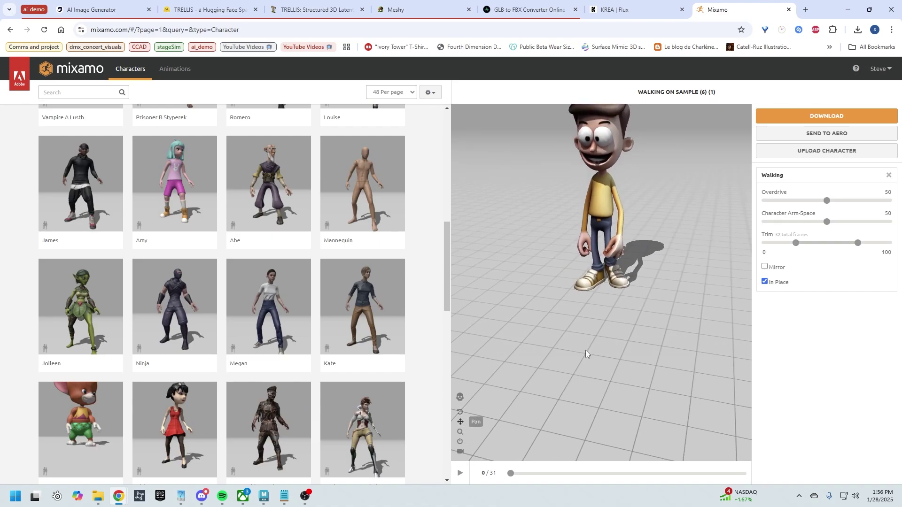
left_click_drag(586, 350, 590, 419)
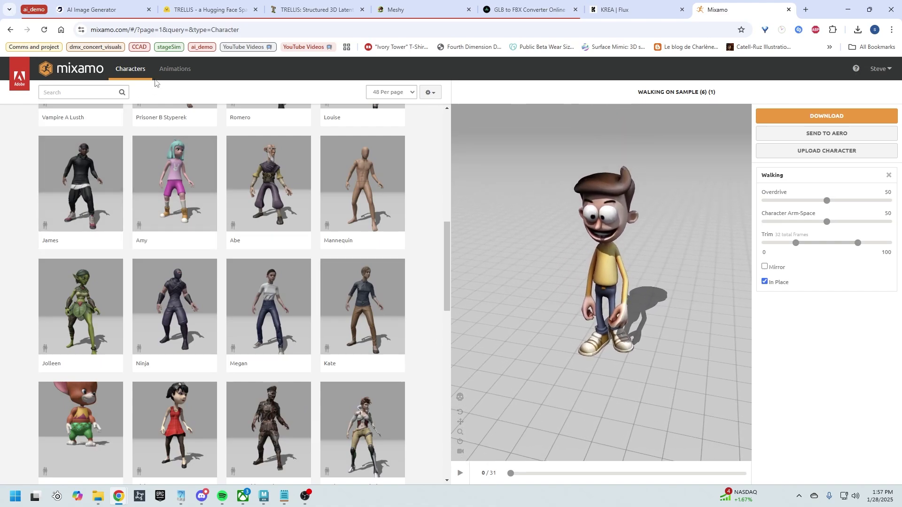
- Browse the animation library and search it for "walk"
left_click(157, 78)
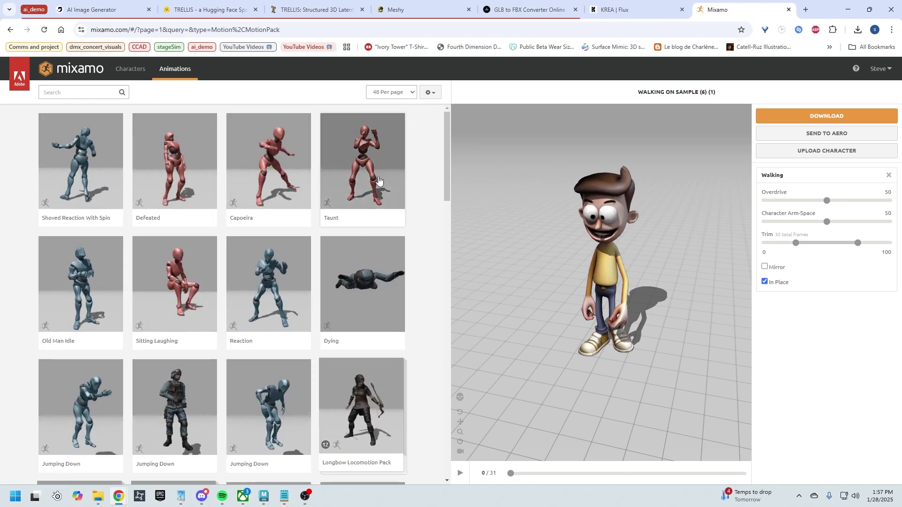
scroll(100, 234, "down", 7)
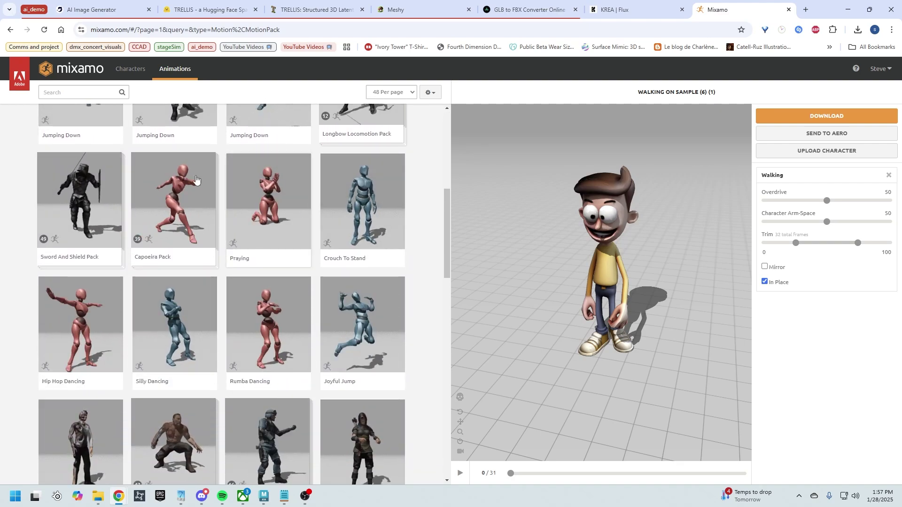
scroll(165, 235, "up", 6)
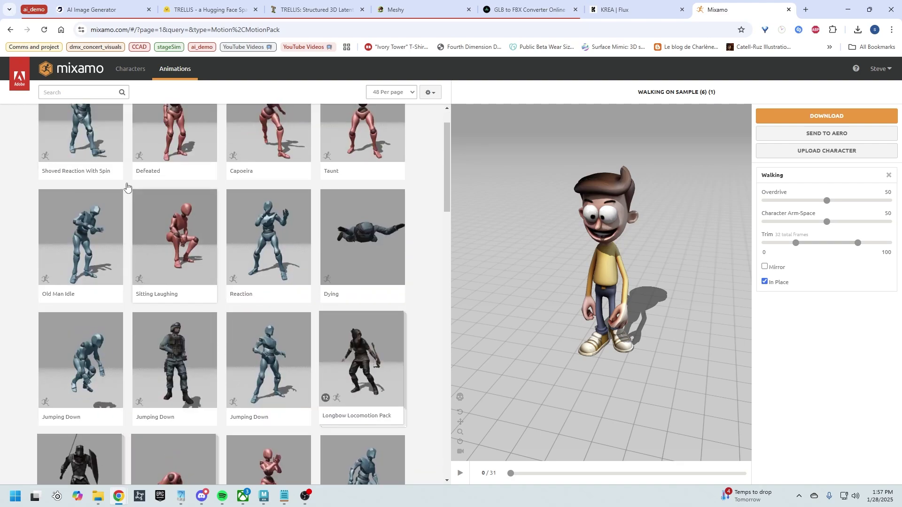
left_click(89, 94)
type("w")
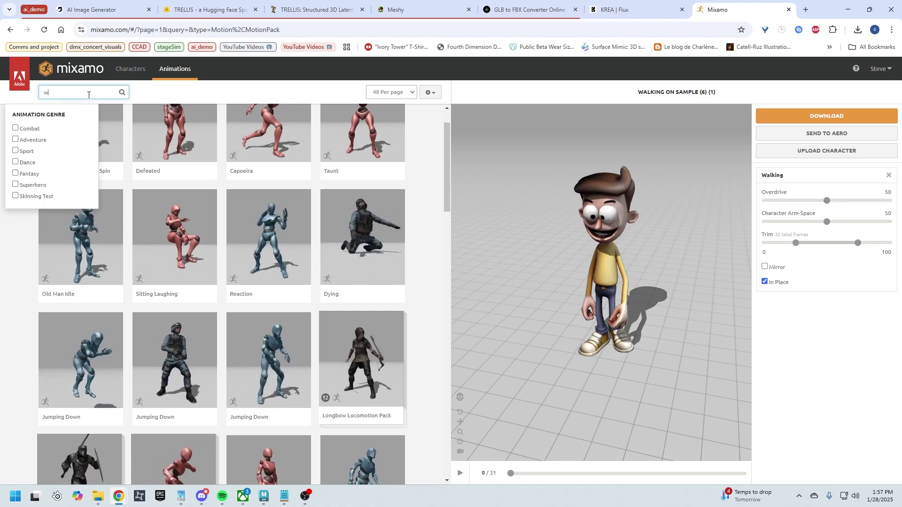
type("alk")
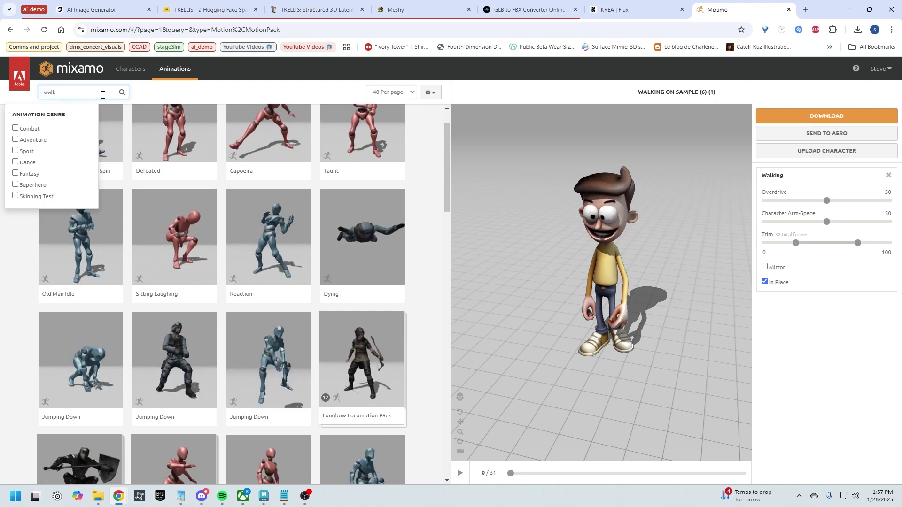
key("Return")
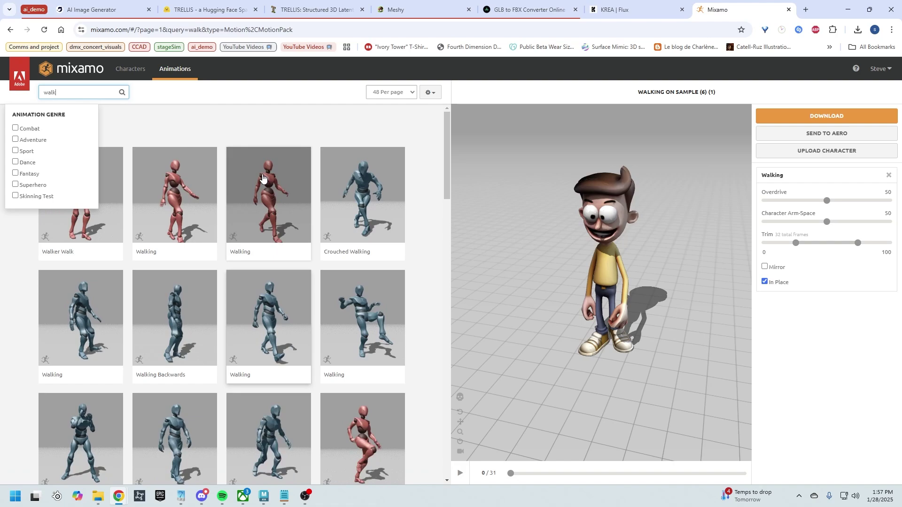
- Apply the second Walking animation in the first row of results, enable In Place, and check the motion from several angles
left_click(262, 177)
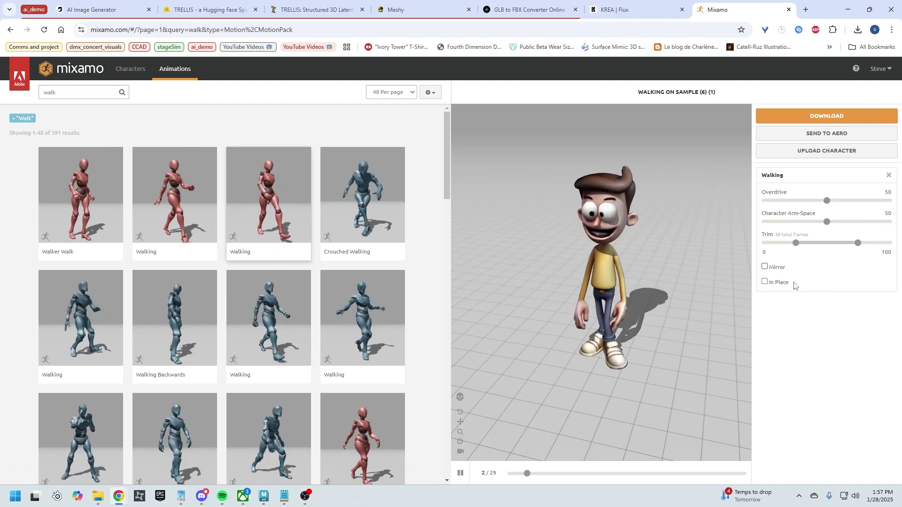
left_click(775, 284)
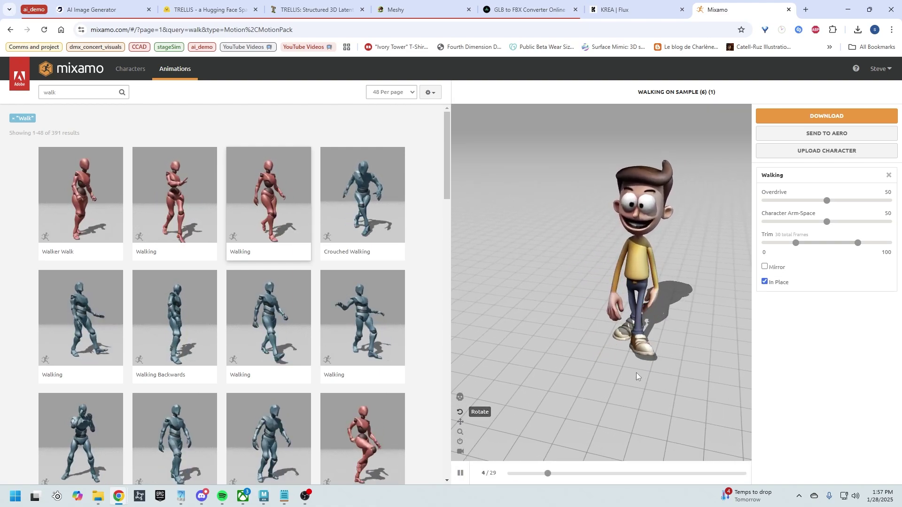
mouse_move(636, 373)
left_mouse_down()
mouse_move(543, 374)
mouse_move(721, 368)
mouse_move(664, 344)
mouse_move(648, 362)
mouse_move(636, 339)
mouse_move(617, 350)
mouse_move(615, 369)
mouse_move(620, 360)
mouse_move(646, 371)
mouse_move(637, 378)
left_mouse_up()
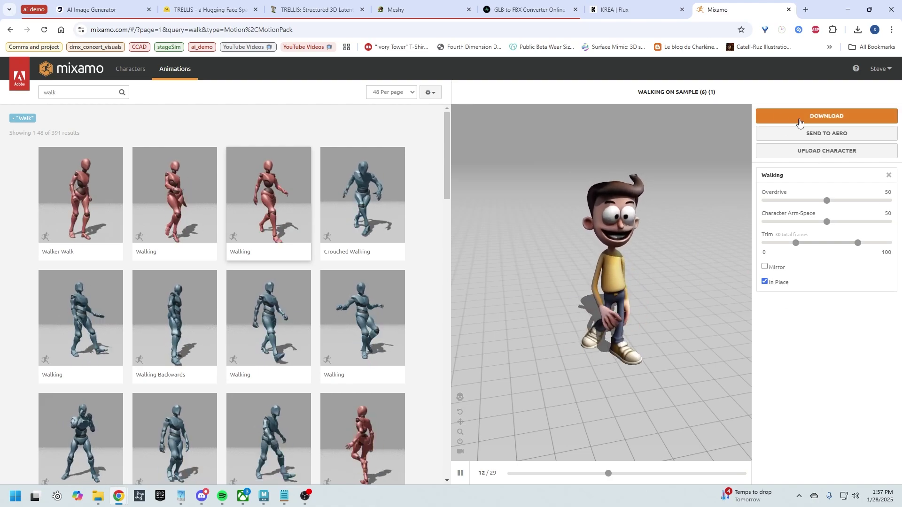
left_click_drag(602, 311, 587, 312)
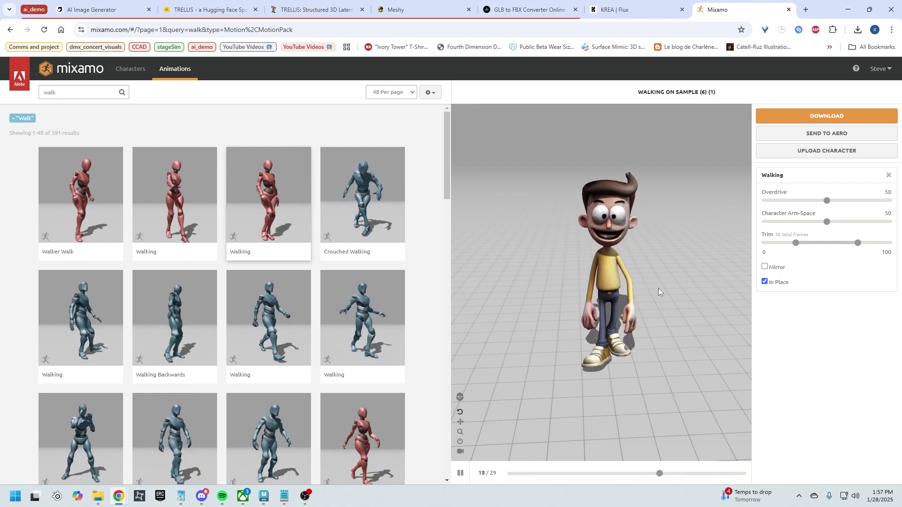
left_click_drag(658, 288, 652, 274)
- Try the Crouched Walking, arms-out Walking, Walking Backwards, Catwalk Walk and Sneak Walk animations on the character
left_click(366, 249)
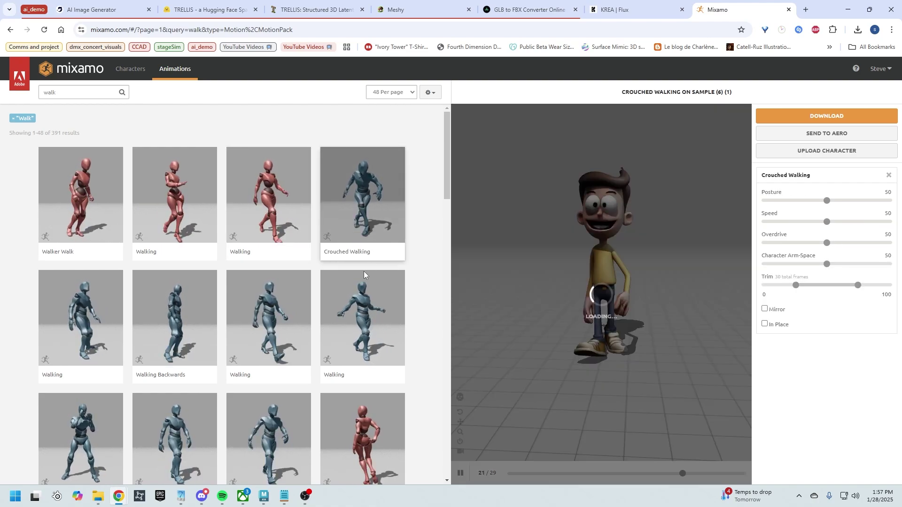
left_click(361, 348)
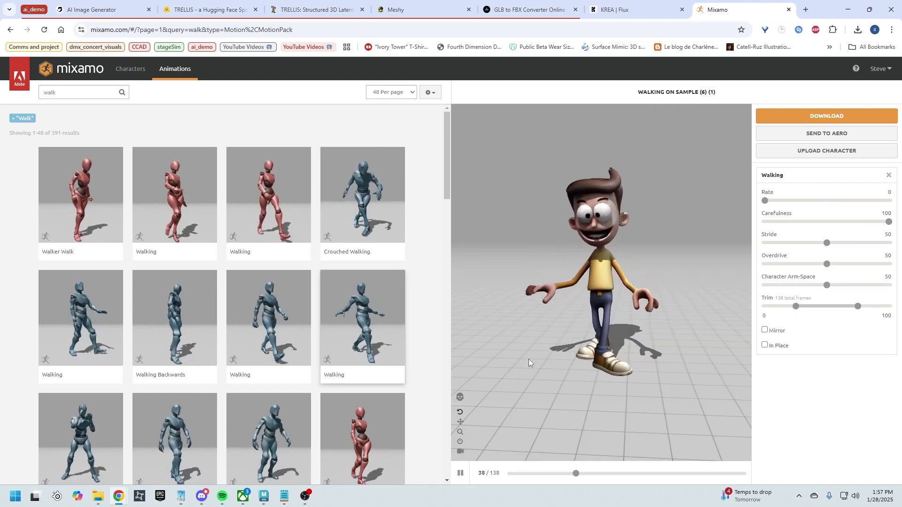
left_click(193, 319)
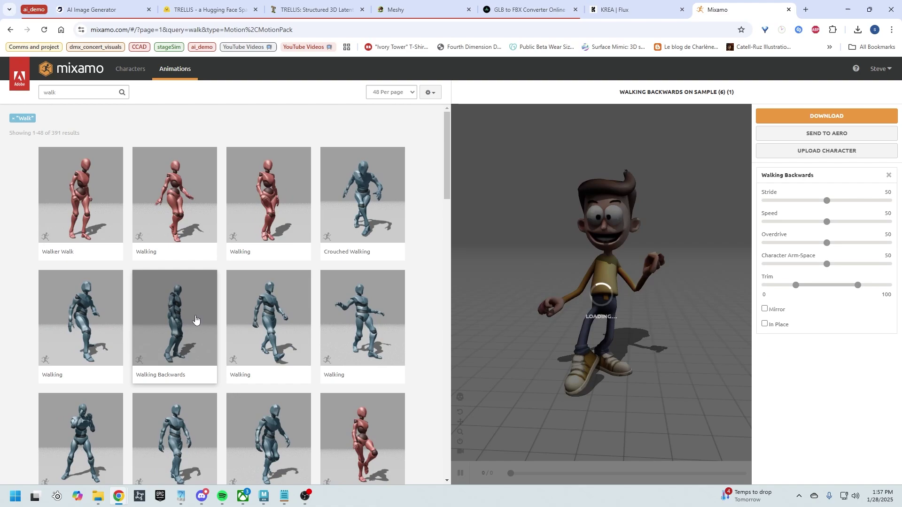
scroll(195, 318, "down", 2)
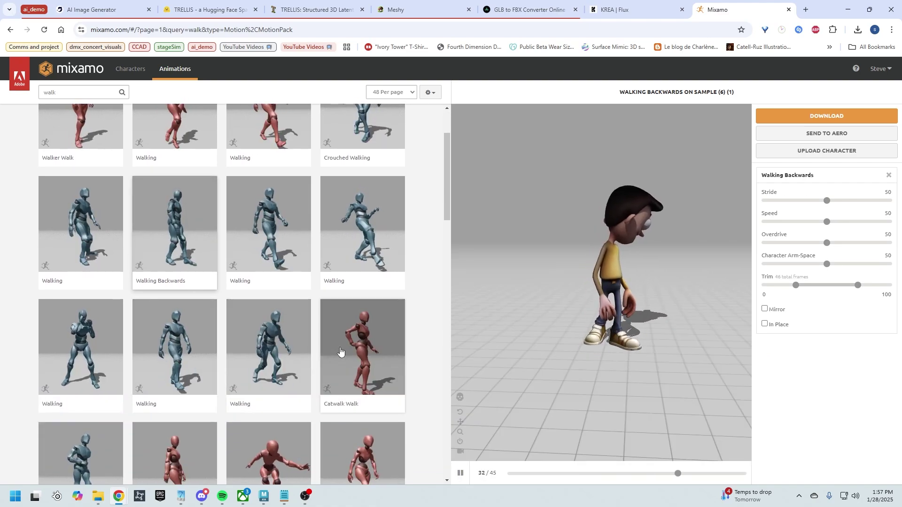
left_click(332, 350)
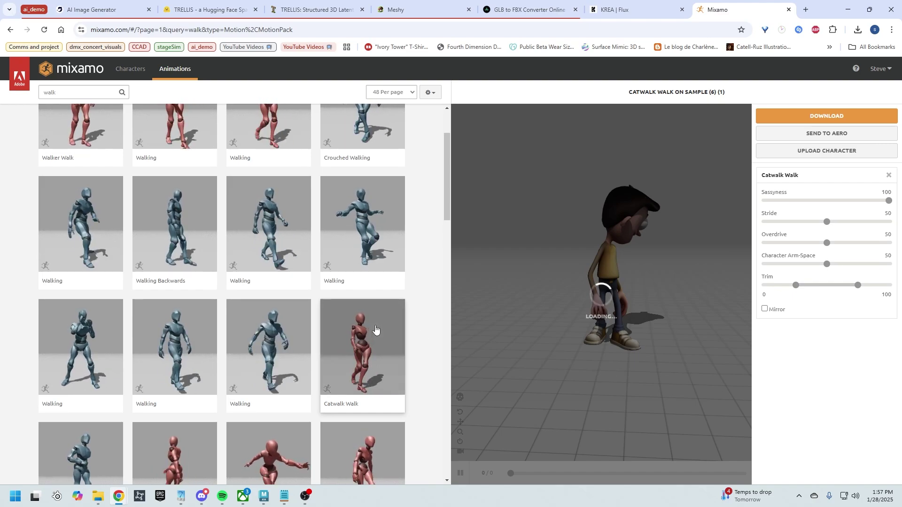
scroll(375, 329, "down", 3)
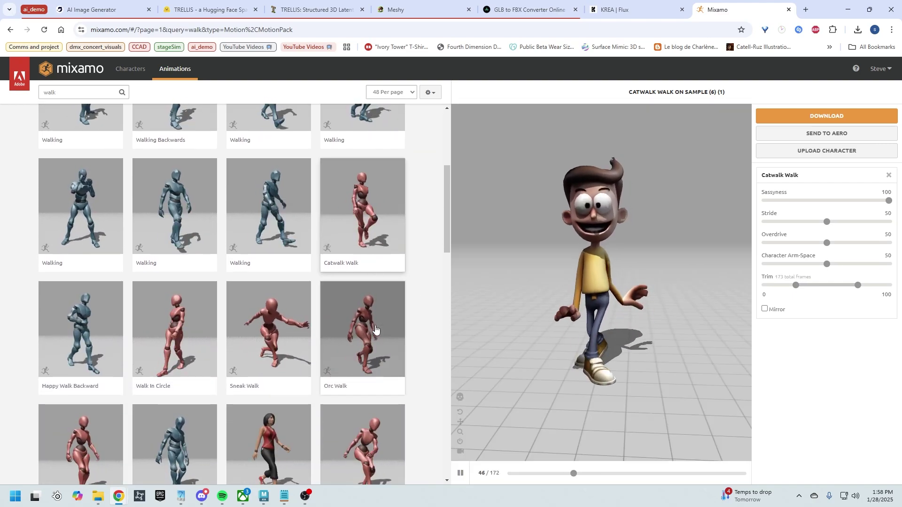
left_click(306, 328)
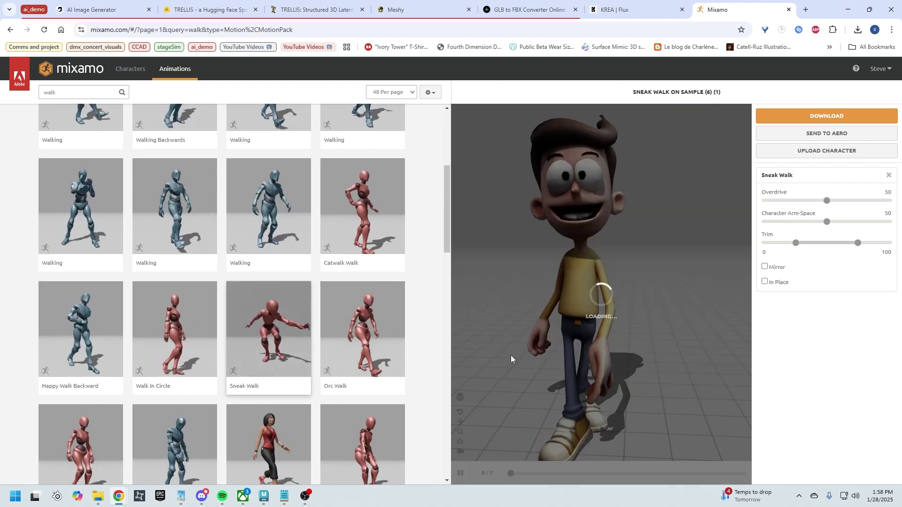